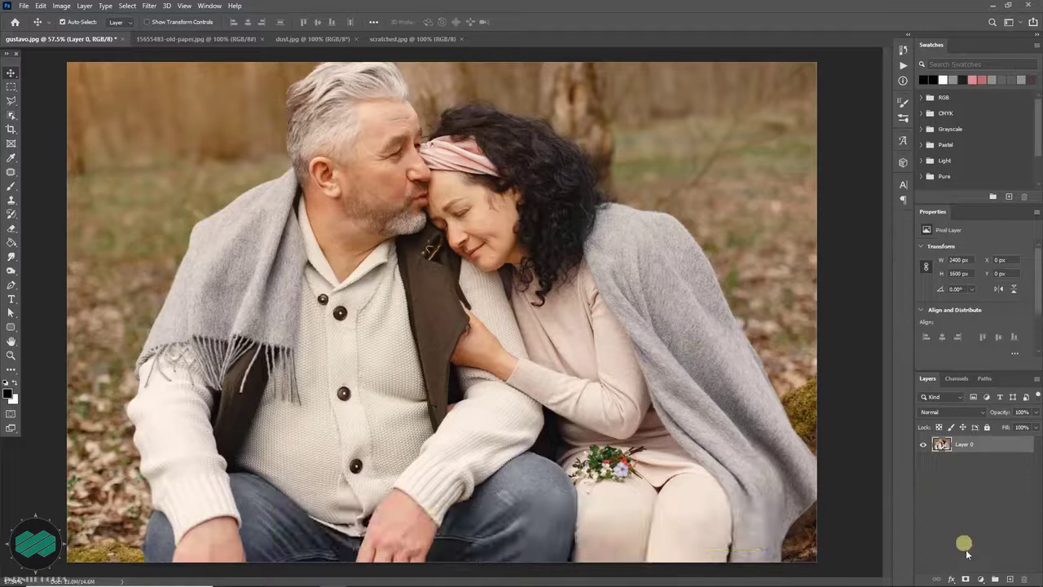
Step: Add a Black & White adjustment layer above Layer 0 to turn the couple photo grayscale
click(982, 580)
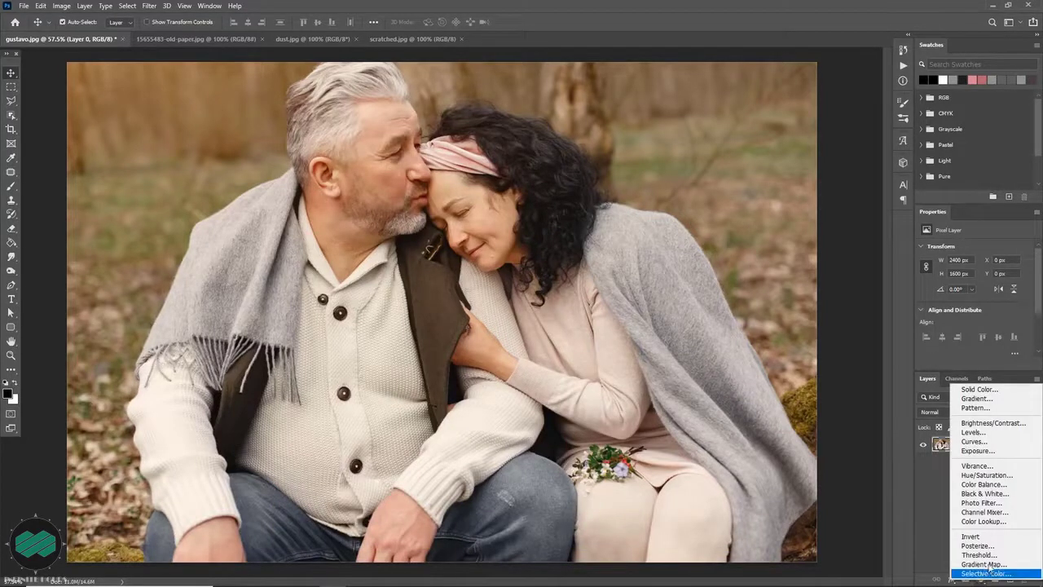
click(1015, 495)
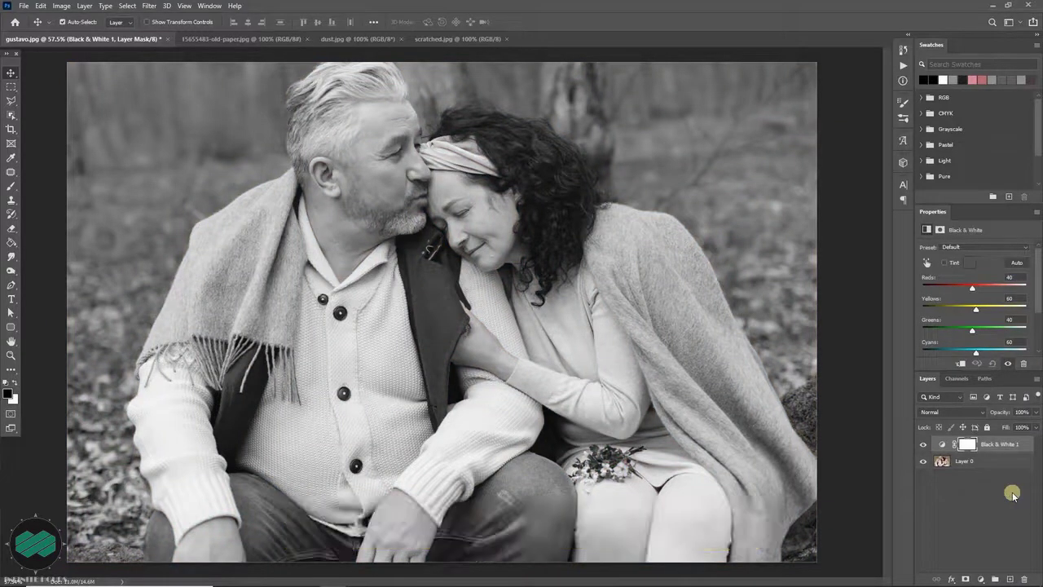
Step: Add a black Solid Color fill layer, Color Fill 1, covering the whole photo
click(979, 578)
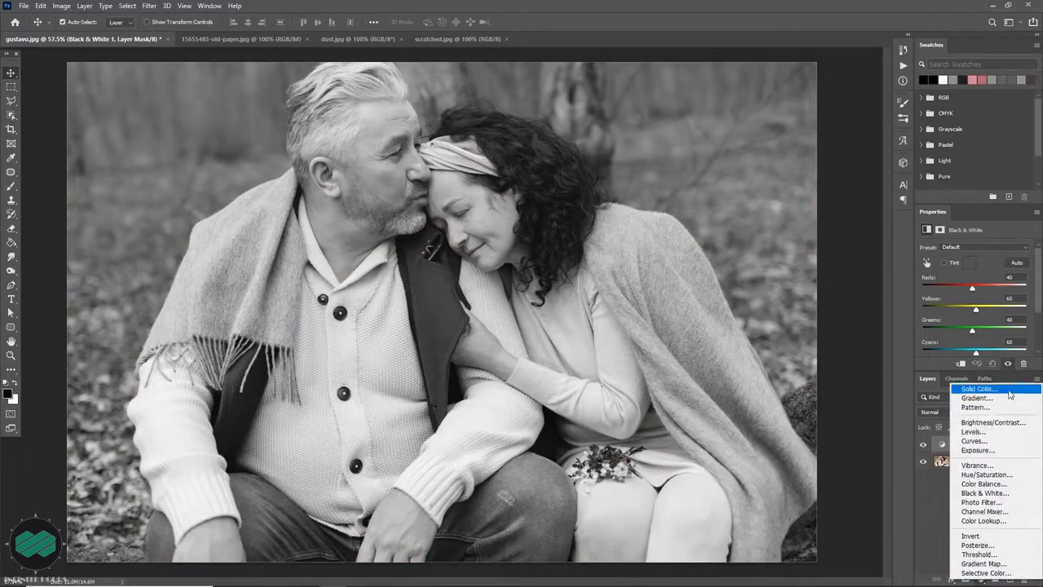
click(1011, 389)
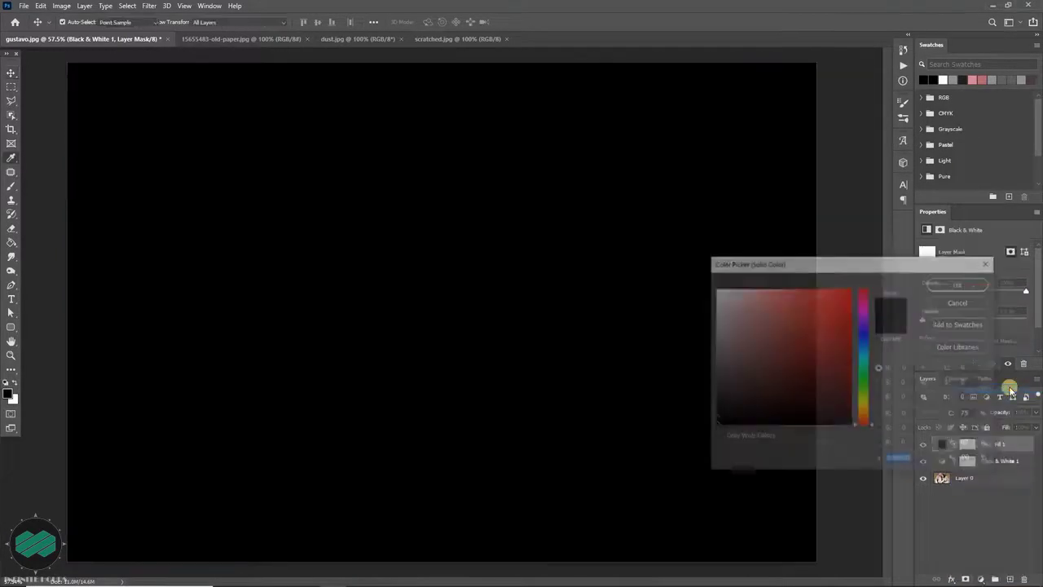
click(966, 284)
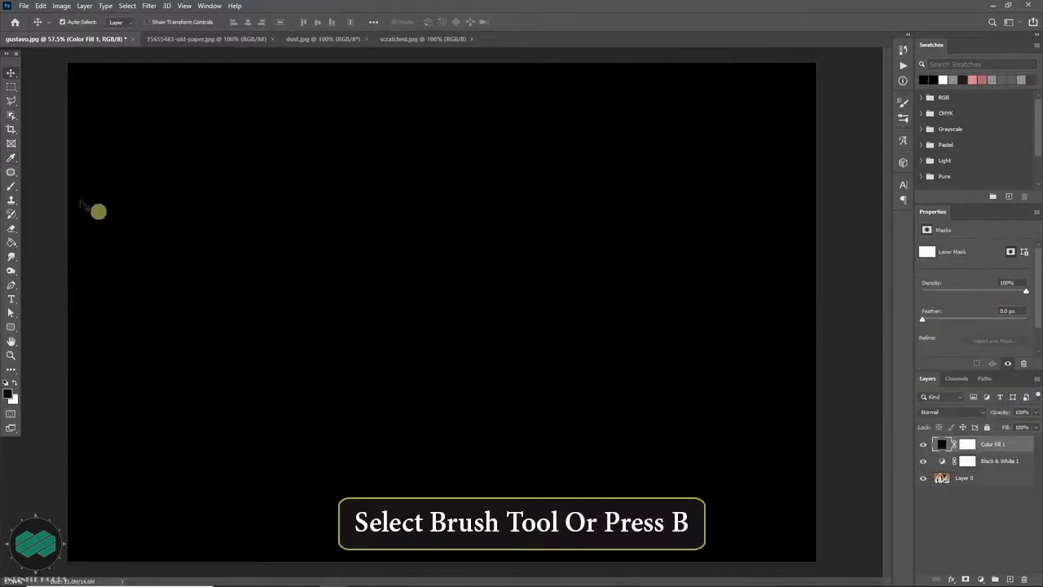
Step: Paint out the centre of Color Fill 1's mask with a soft brush, leaving a dark vignette
click(11, 187)
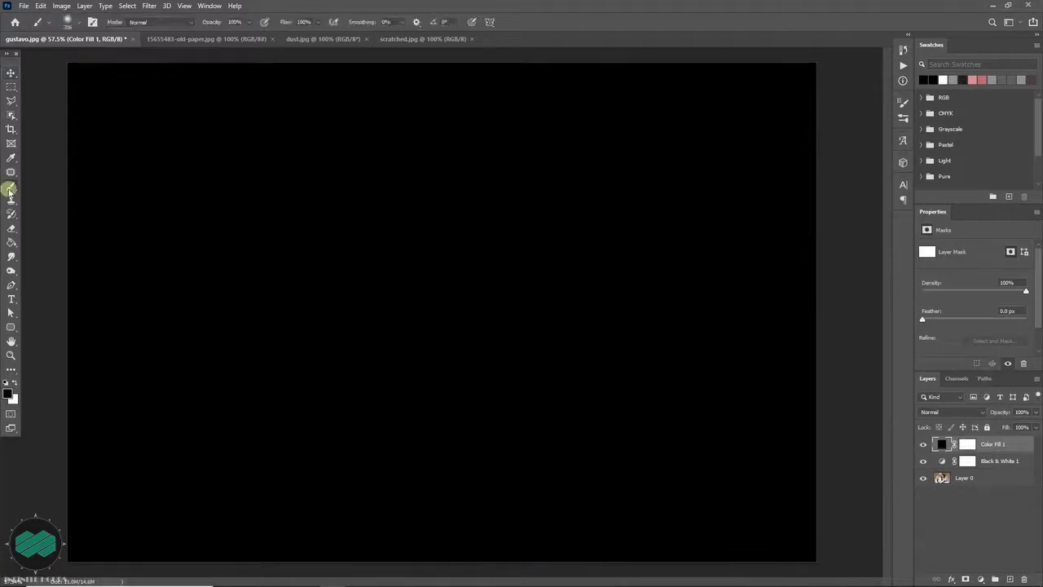
right_click(10, 189)
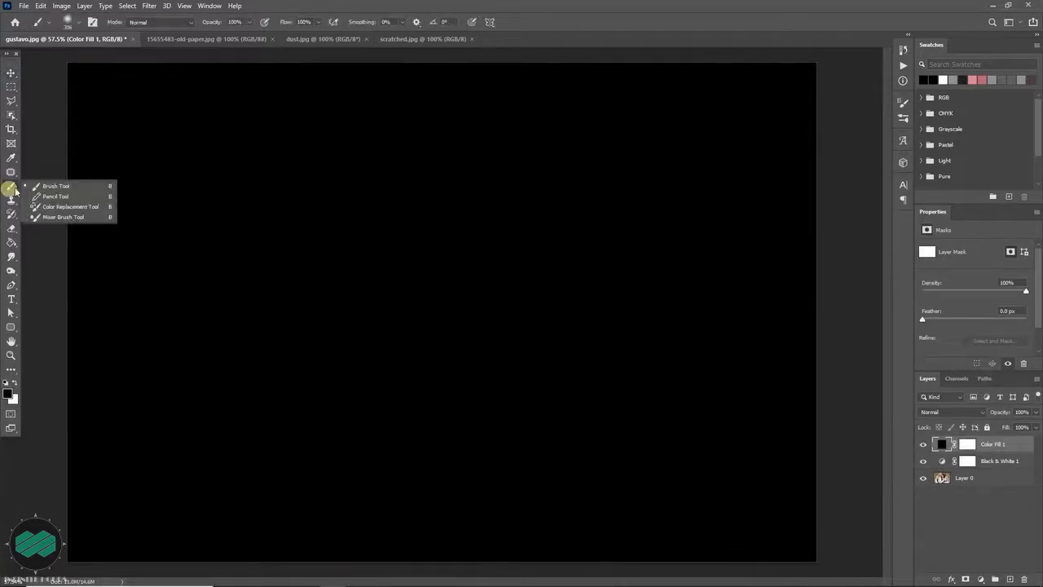
click(87, 186)
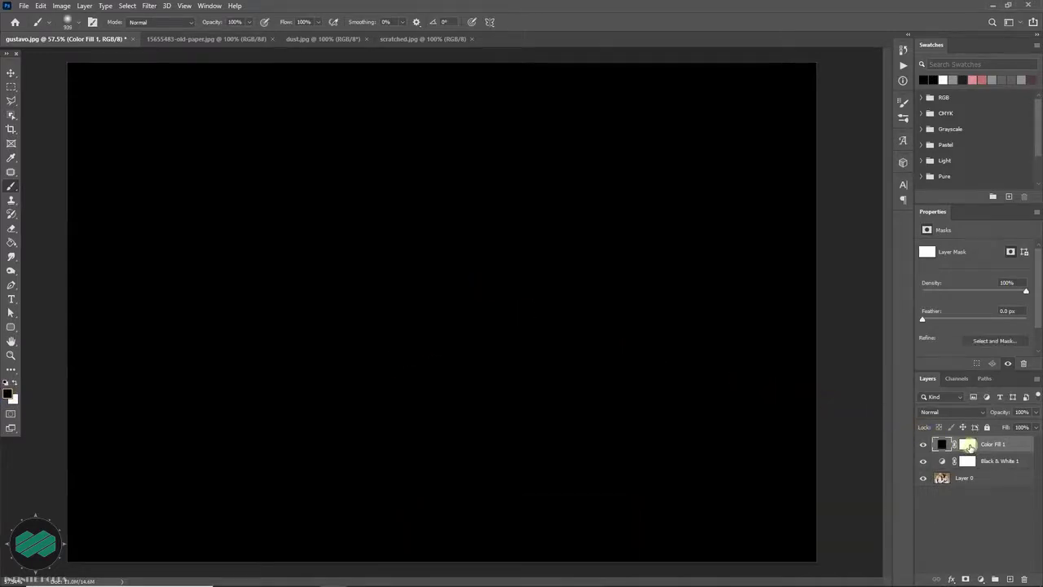
click(969, 445)
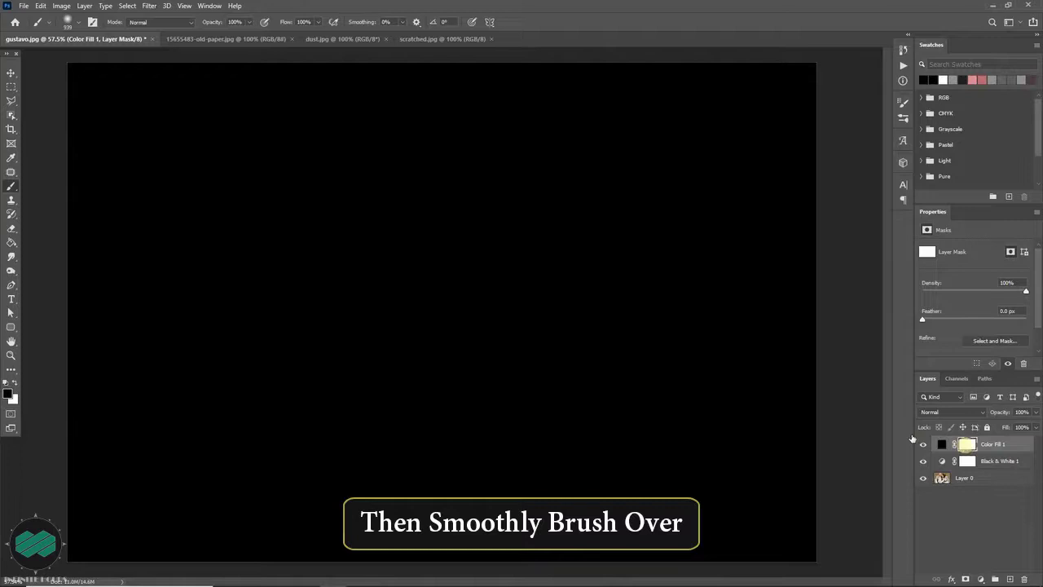
mouse_move(445, 303)
mouse_down()
mouse_move(492, 289)
mouse_move(472, 217)
mouse_move(481, 260)
mouse_move(359, 258)
mouse_move(303, 214)
mouse_move(242, 291)
mouse_move(228, 373)
mouse_move(284, 400)
mouse_move(450, 423)
mouse_move(559, 413)
mouse_move(600, 424)
mouse_move(612, 404)
mouse_move(606, 296)
mouse_move(624, 252)
mouse_move(617, 220)
mouse_move(589, 210)
mouse_move(645, 233)
mouse_move(570, 198)
mouse_move(415, 158)
mouse_move(290, 160)
mouse_move(272, 205)
mouse_move(282, 250)
mouse_move(260, 201)
mouse_move(611, 310)
mouse_move(717, 366)
mouse_move(649, 389)
mouse_move(628, 437)
mouse_move(416, 440)
mouse_move(287, 473)
mouse_move(375, 431)
mouse_move(212, 221)
mouse_move(422, 277)
mouse_move(641, 372)
mouse_move(629, 414)
mouse_move(636, 333)
mouse_up()
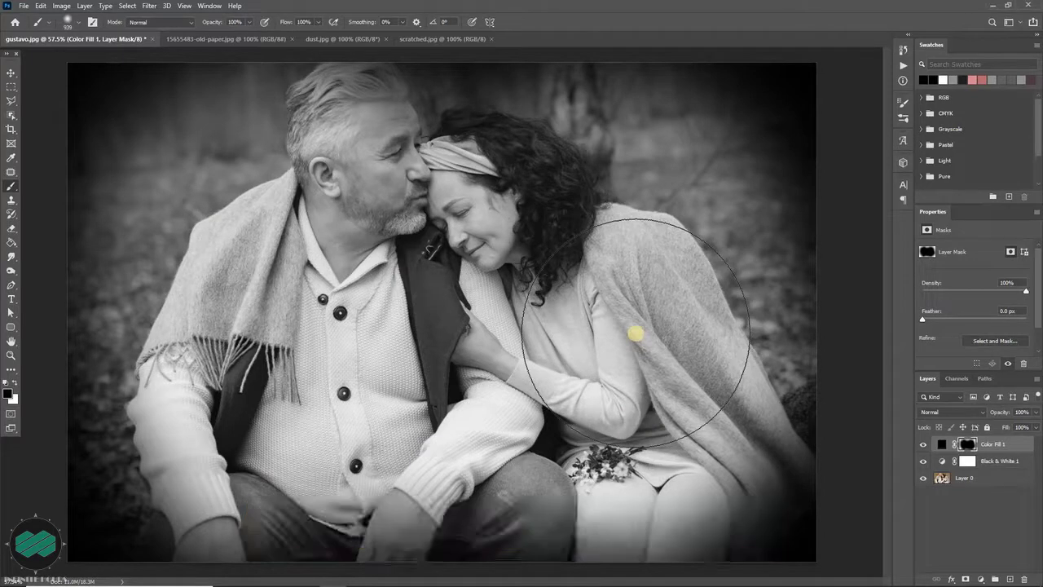
key(v)
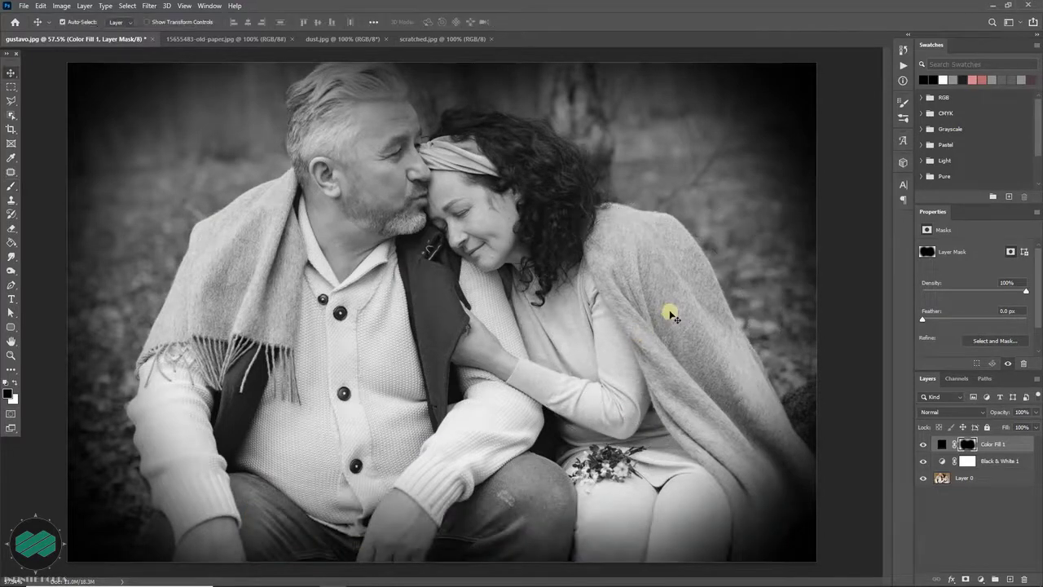
Step: Bring the old-paper texture into gustavo.jpg as Layer 1 and stretch it across the canvas
click(260, 40)
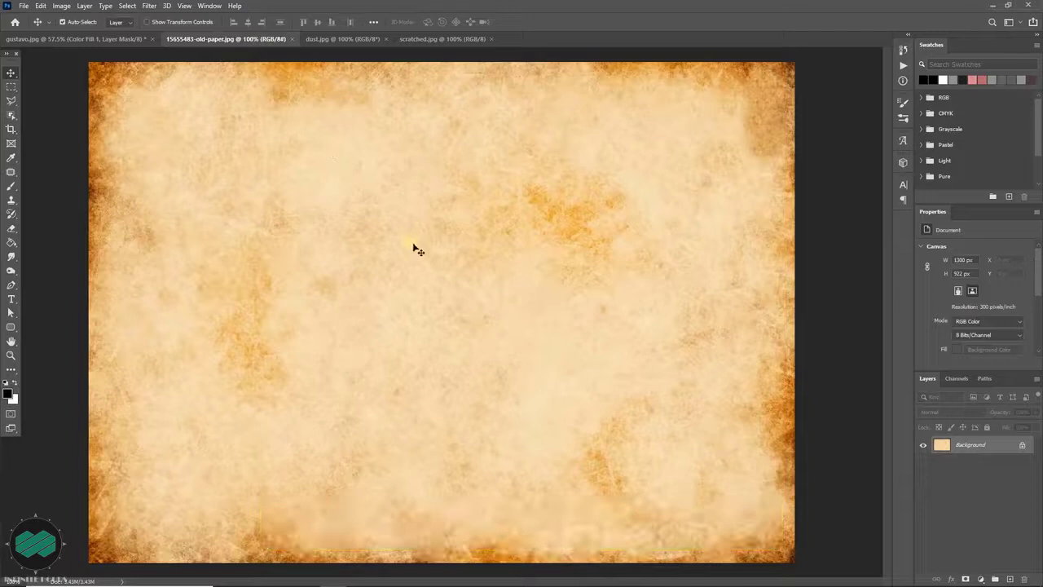
drag(1000, 447, 128, 46)
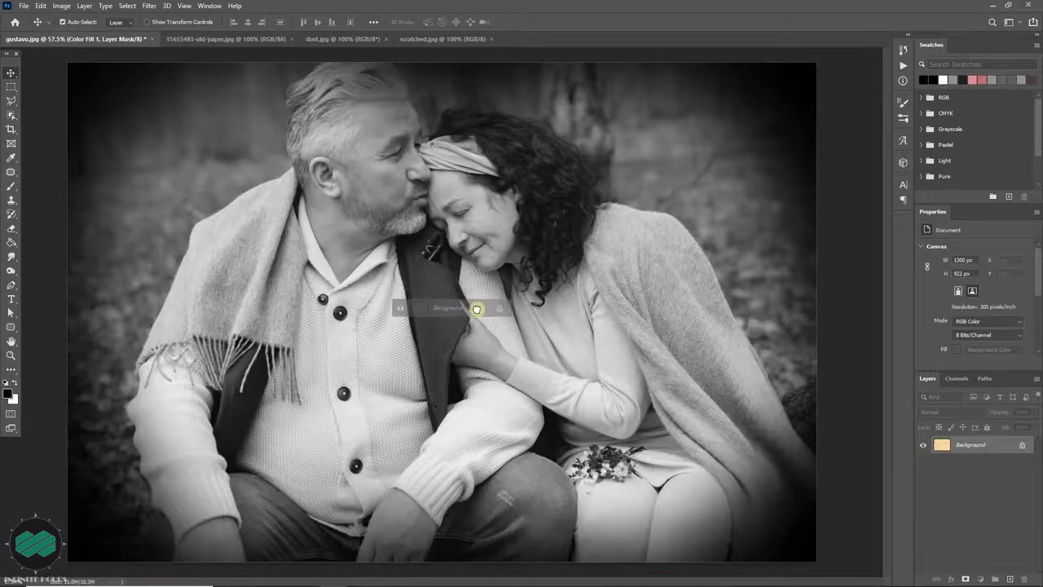
drag(128, 46, 477, 309)
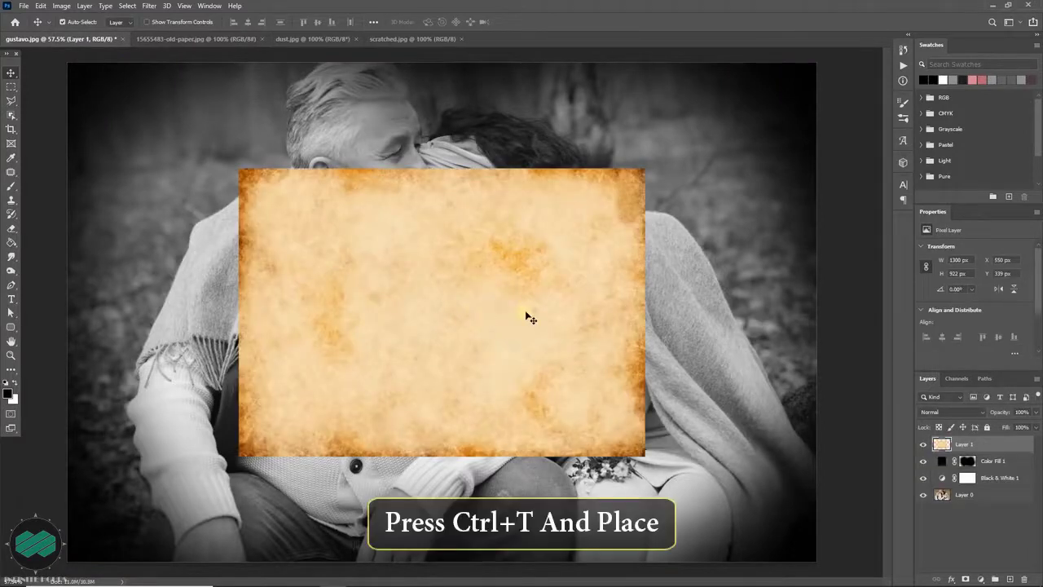
key(ctrl+t)
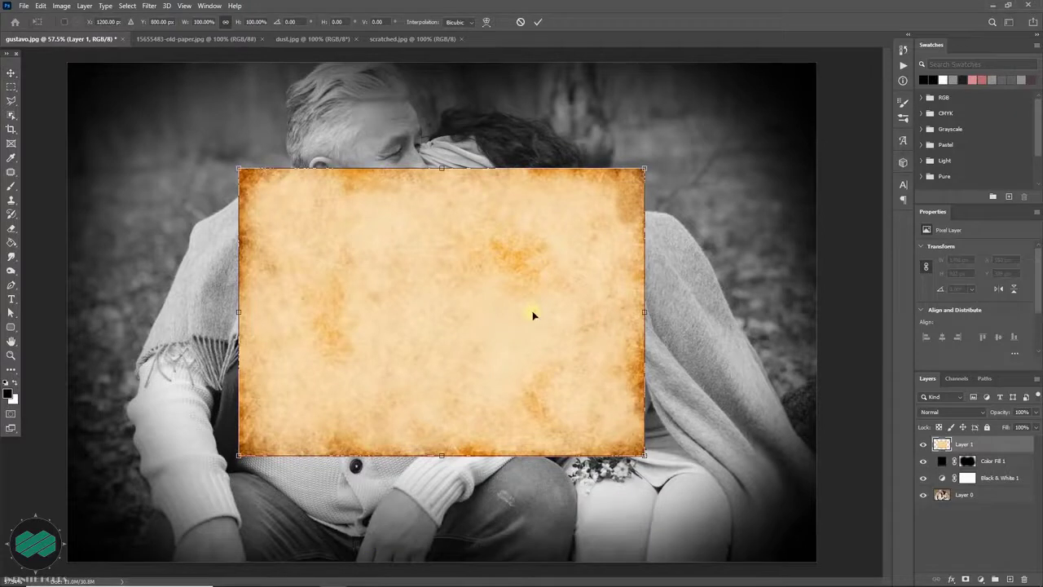
drag(647, 166, 852, 111)
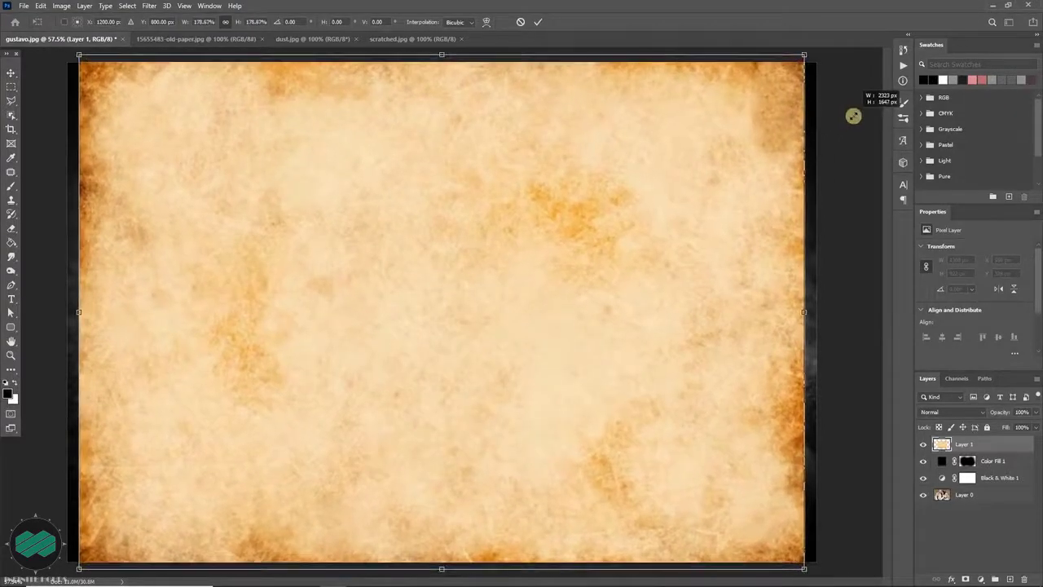
drag(805, 313, 816, 312)
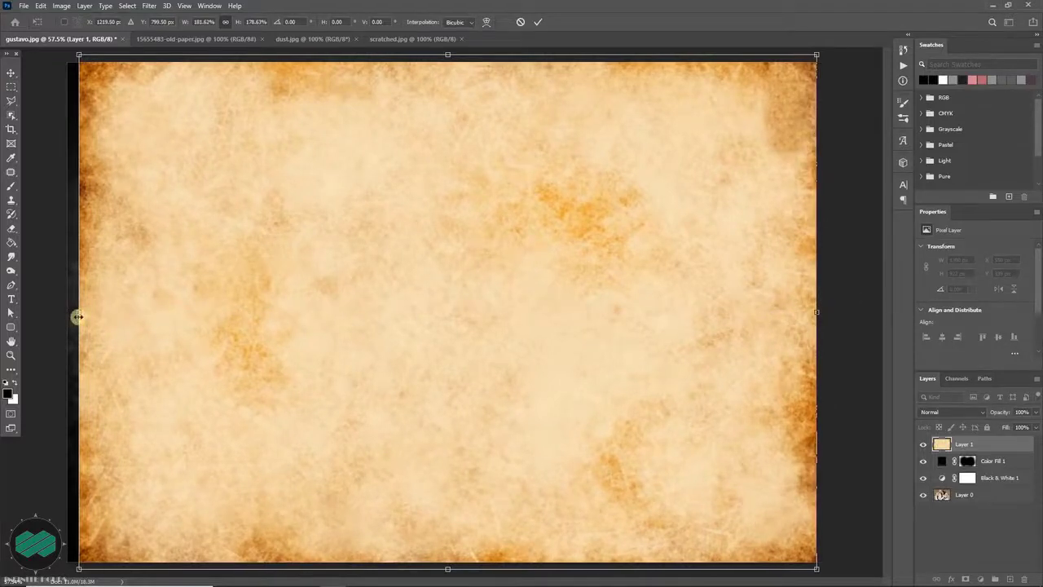
drag(76, 317, 67, 315)
Step: Commit the paper resize and blend Layer 1 in Multiply mode for a sepia tone
key(Return)
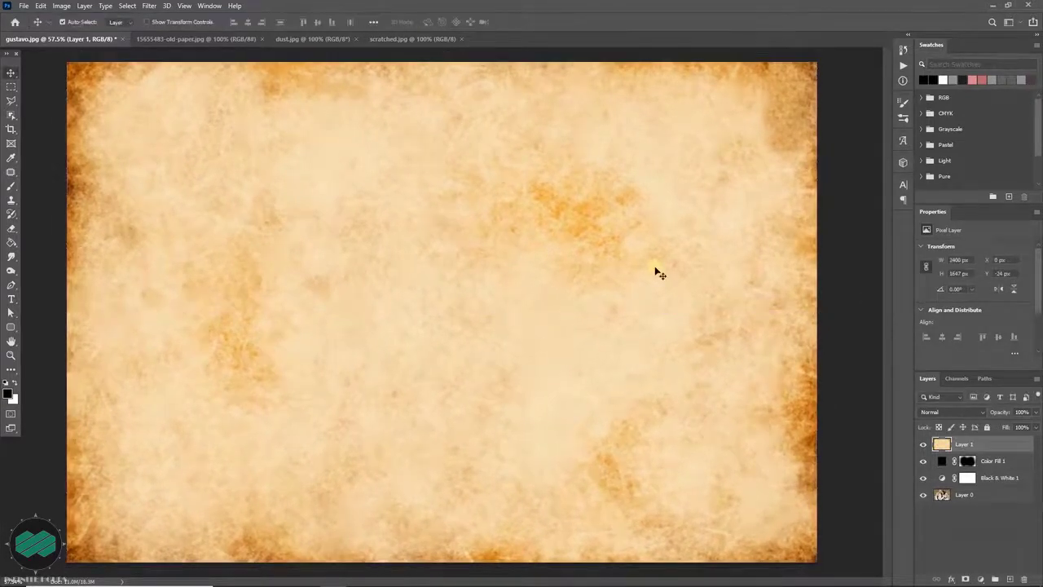
click(958, 411)
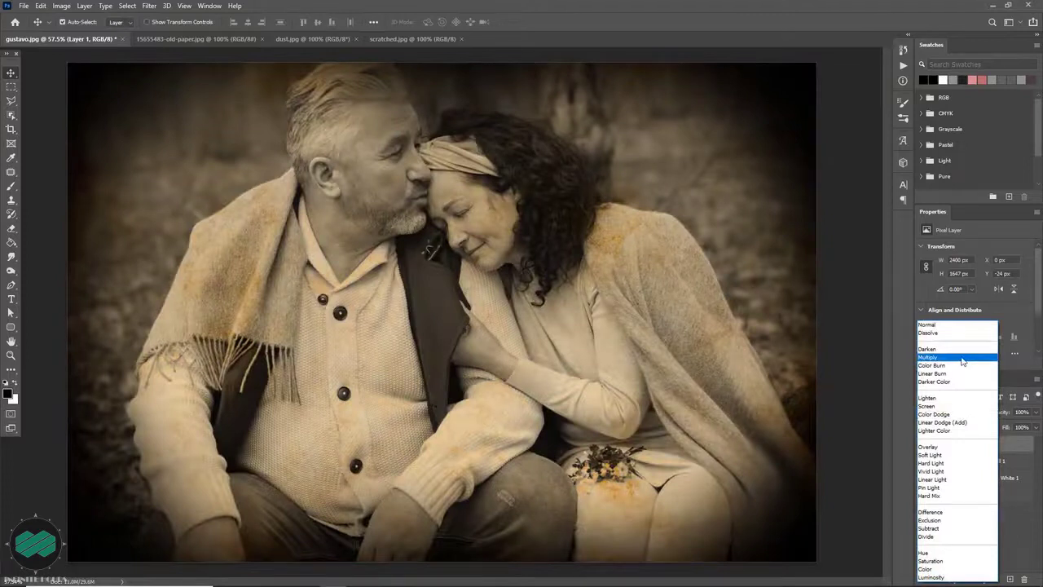
click(962, 359)
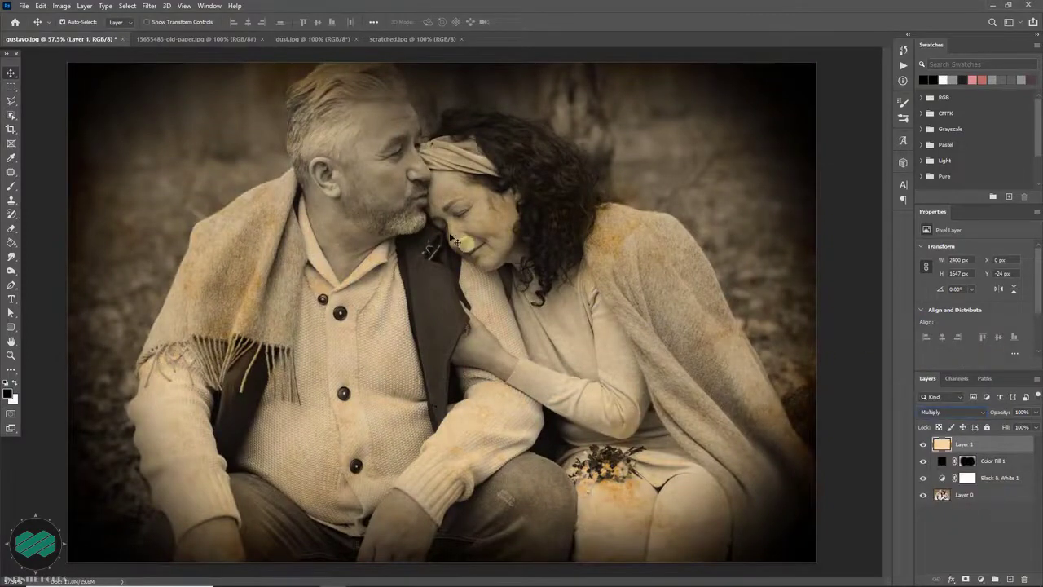
click(317, 44)
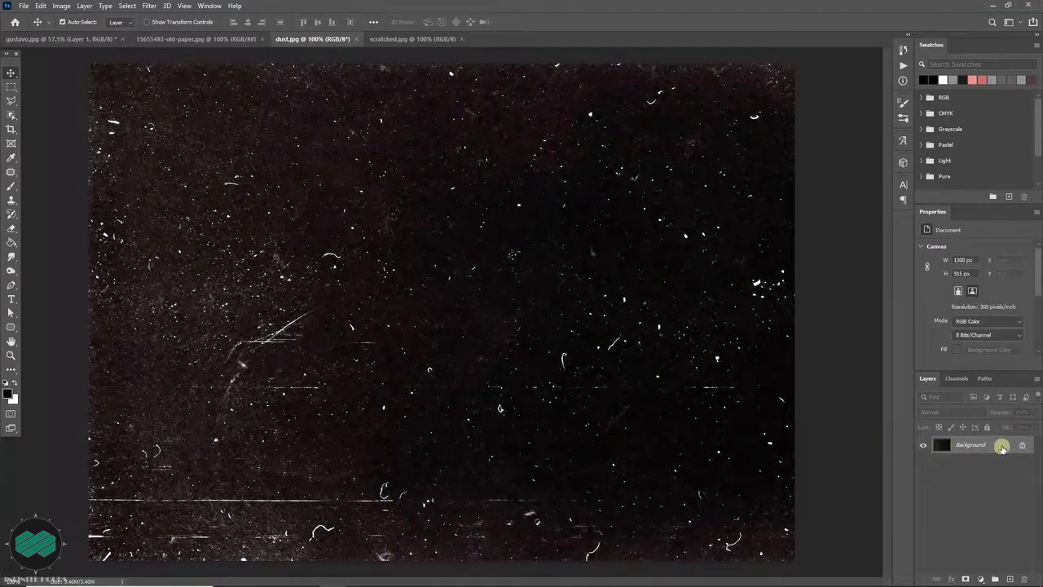
Step: Drag the dust texture into the couple photo as Layer 2, below the paper layer
drag(1001, 446, 105, 47)
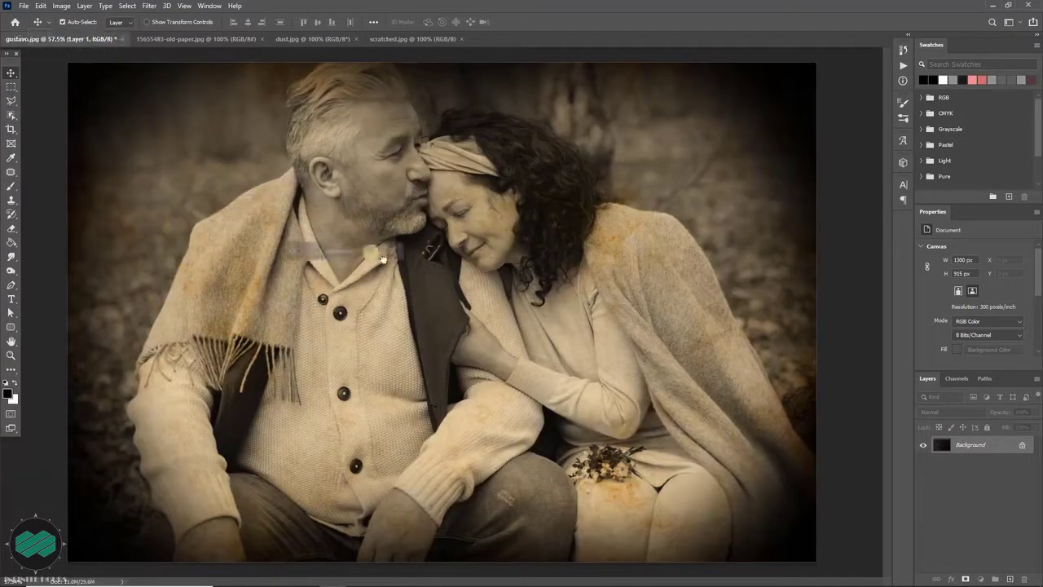
drag(105, 47, 472, 298)
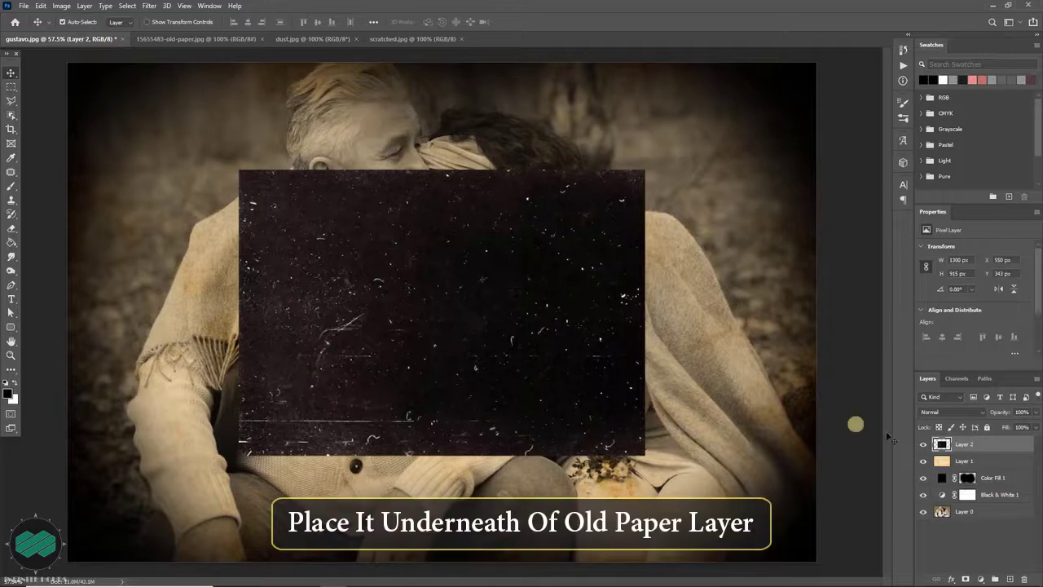
drag(974, 445, 999, 471)
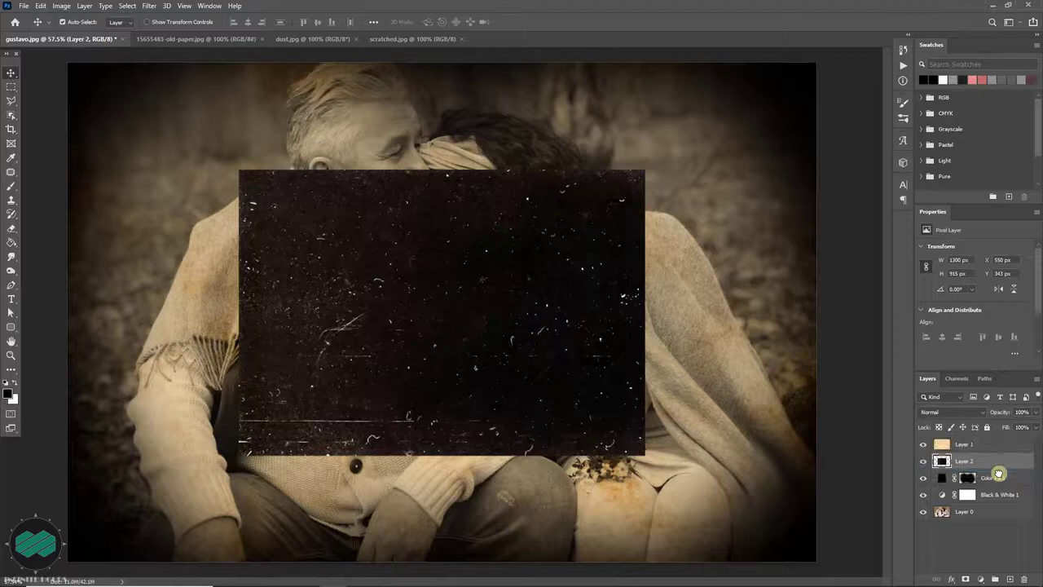
Step: Stretch the dust layer over the whole canvas and blend it in Screen mode
key(ctrl+t)
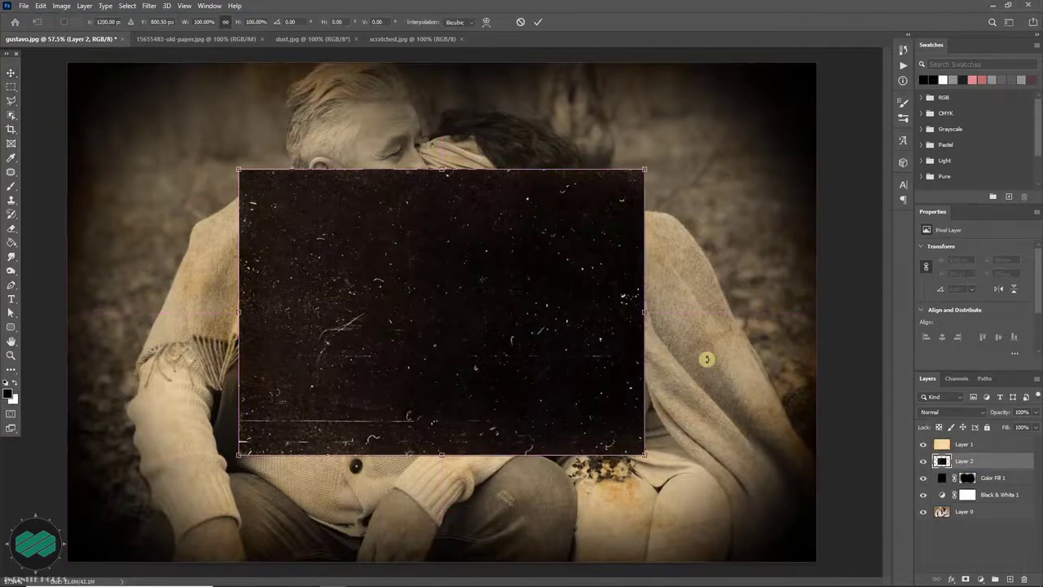
drag(646, 166, 865, 109)
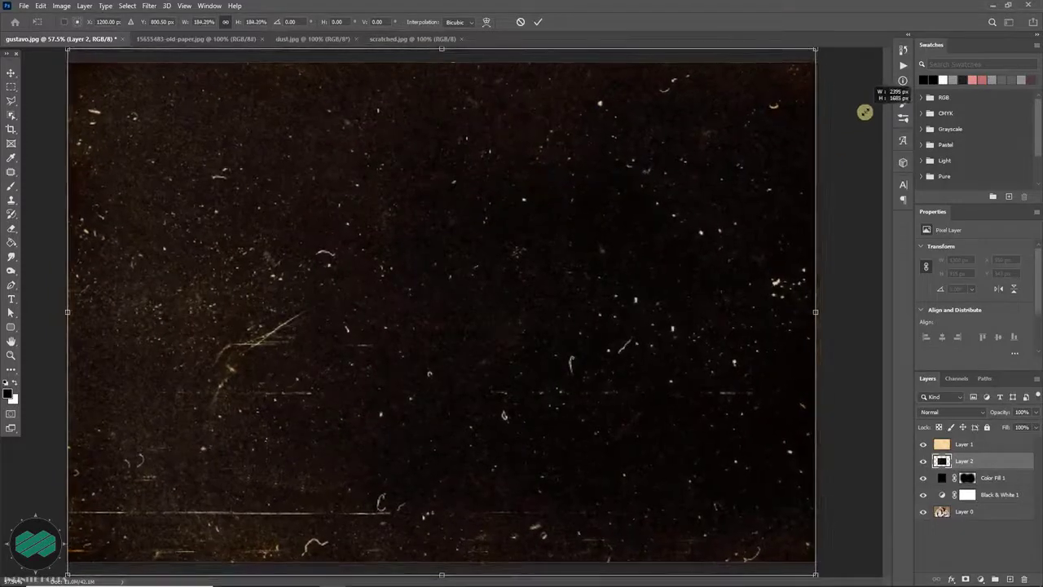
key(Return)
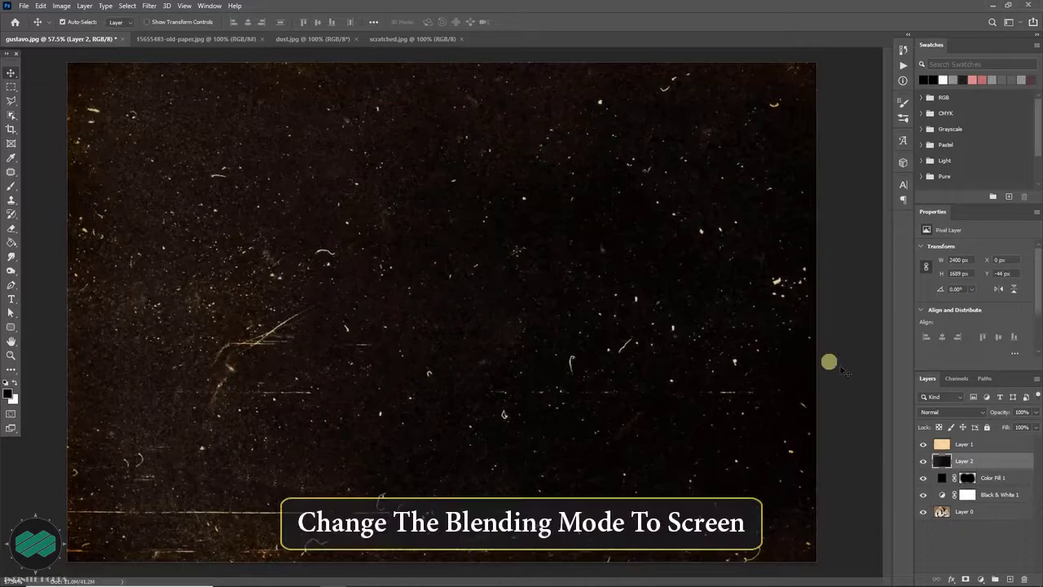
click(942, 412)
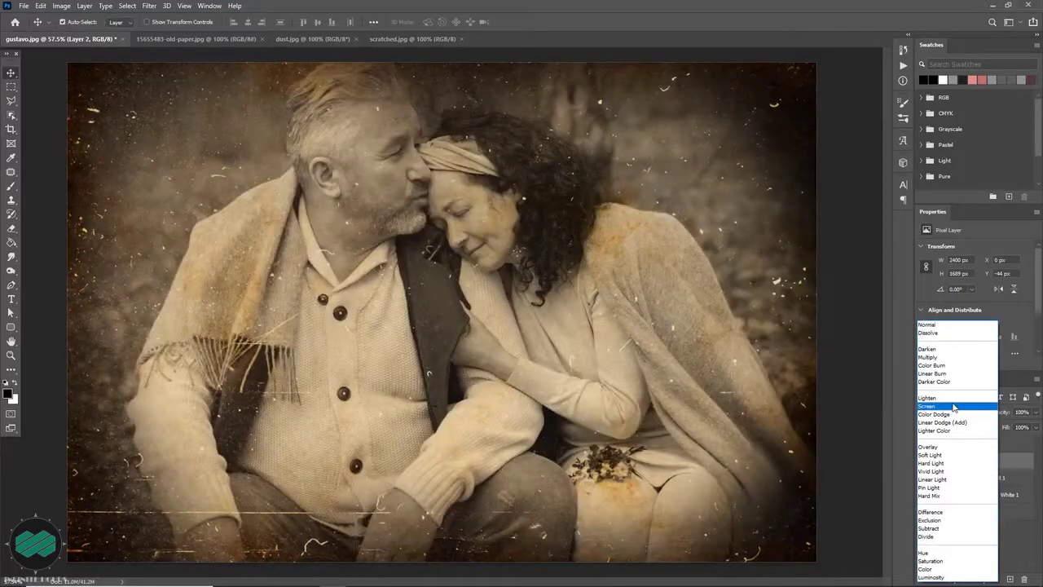
click(955, 406)
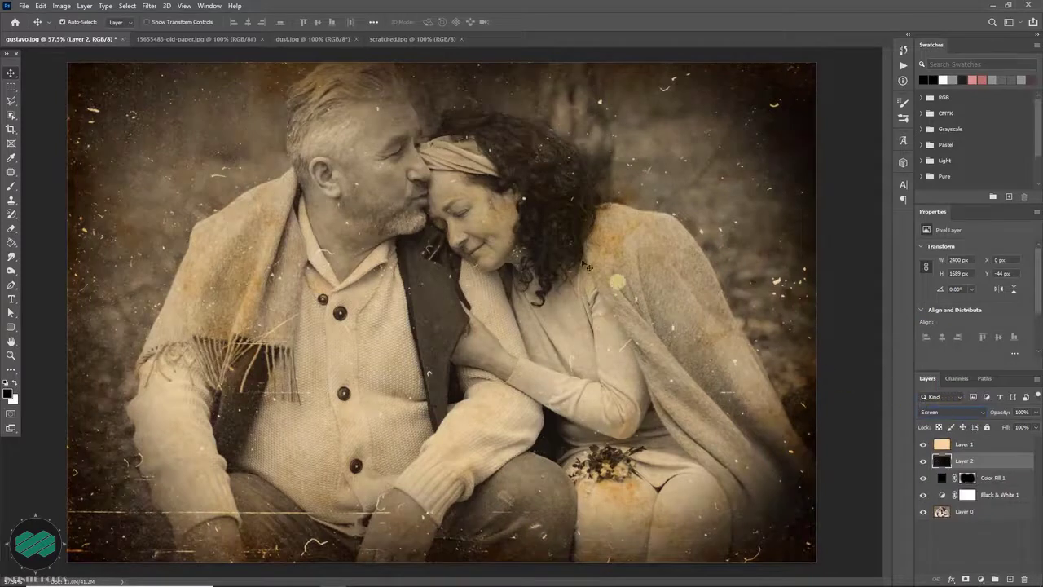
Step: Bring the scratched.jpg texture into the couple photo as Layer 3, scaled to fill the canvas
click(397, 39)
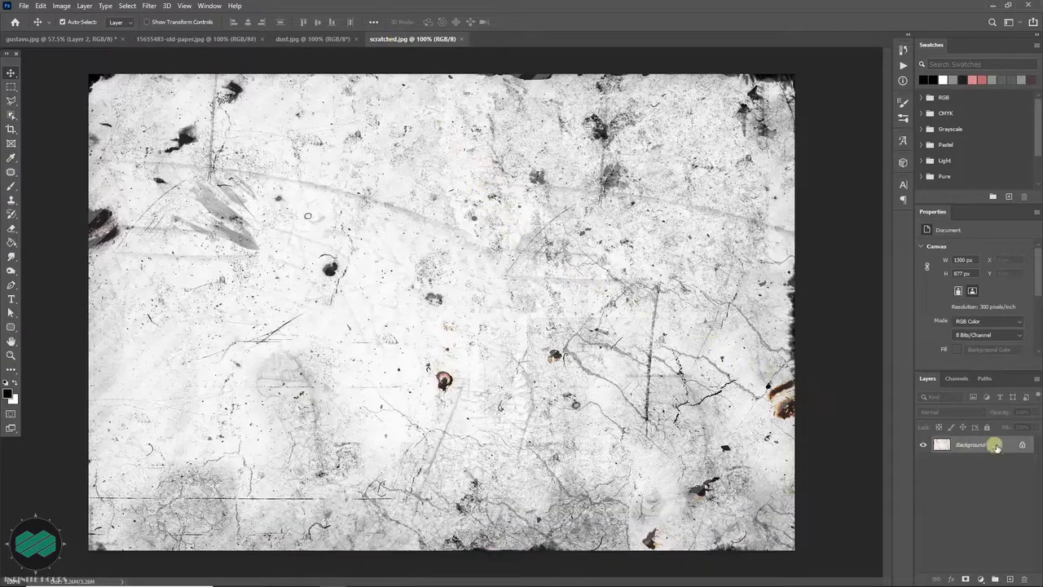
mouse_move(998, 447)
mouse_down()
mouse_move(143, 50)
mouse_move(474, 323)
mouse_up()
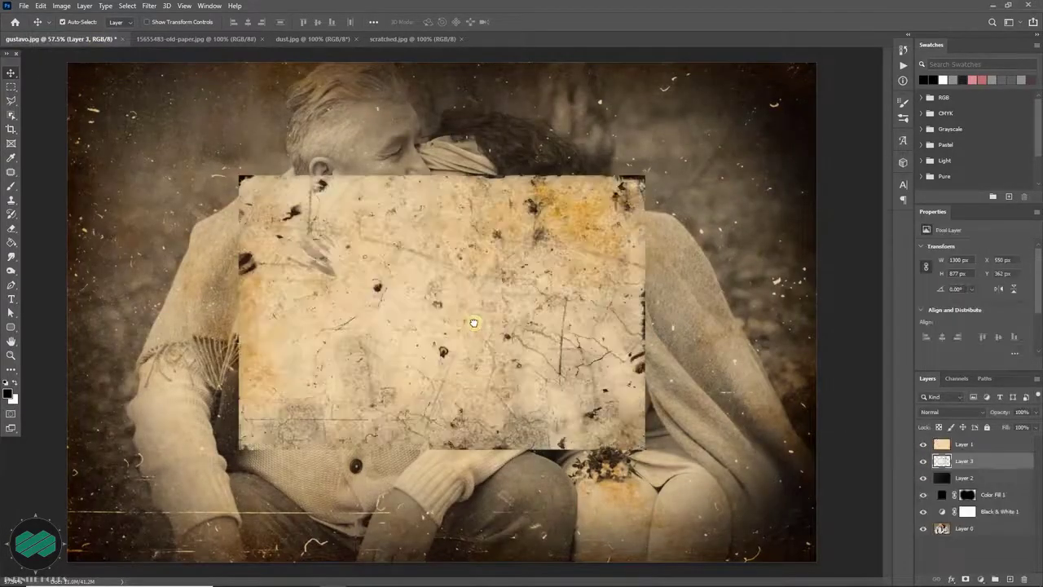
key(ctrl+t)
drag(644, 175, 843, 99)
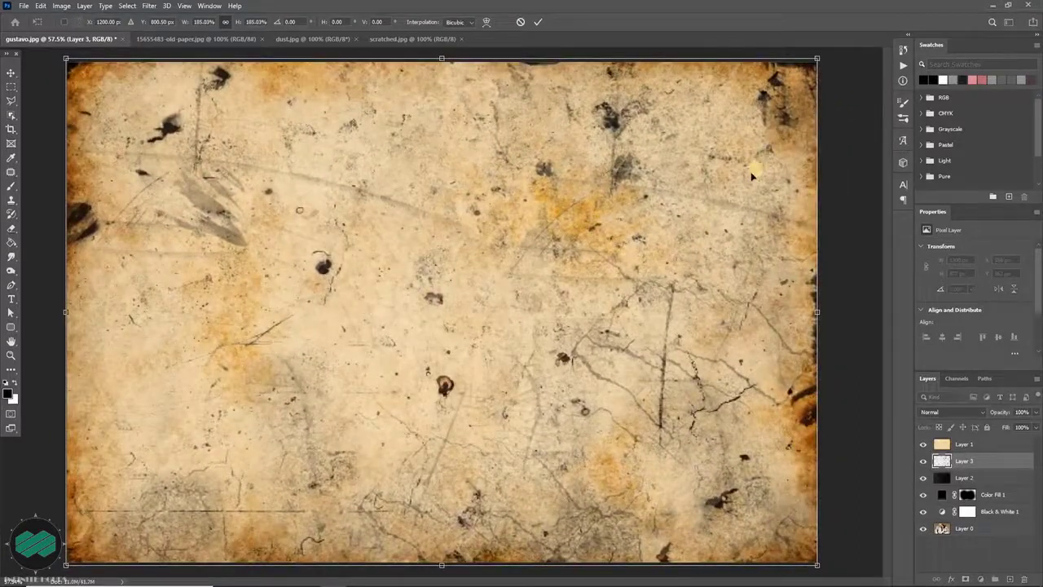
key(Return)
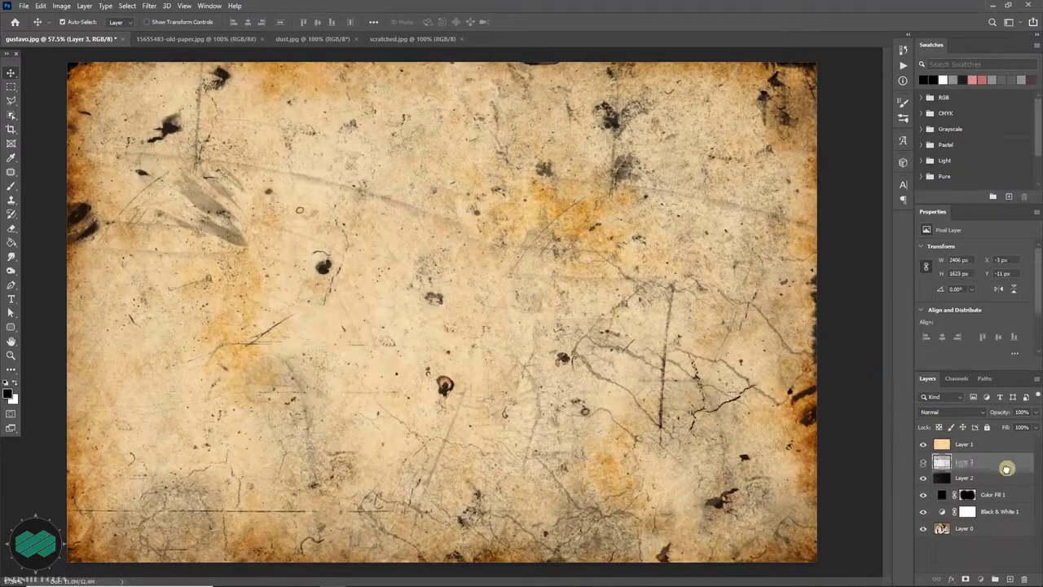
Step: Move Layer 3 below Layer 2 and blend it in Multiply at 80% opacity
drag(1008, 464, 1006, 486)
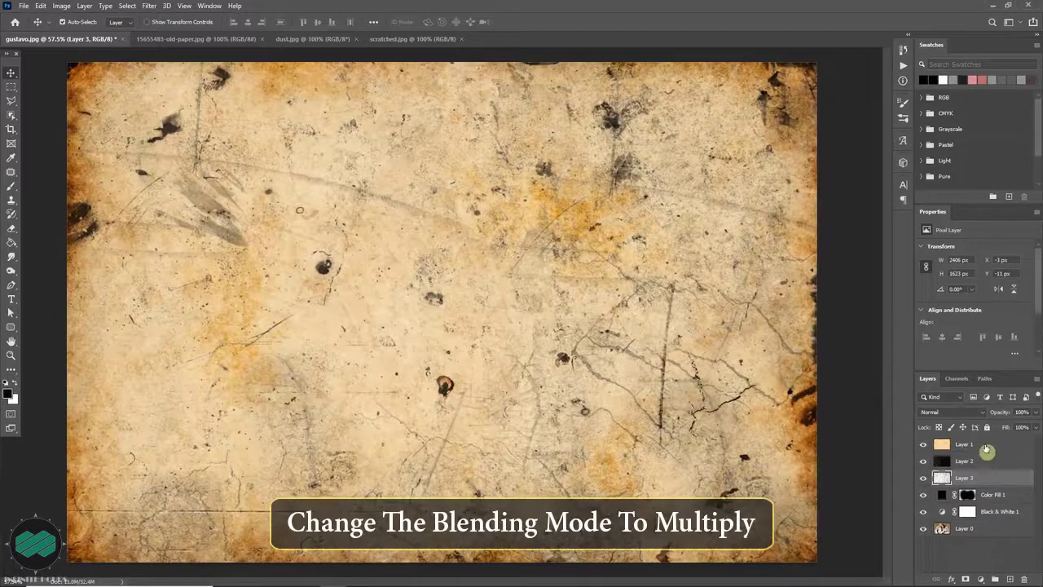
click(976, 412)
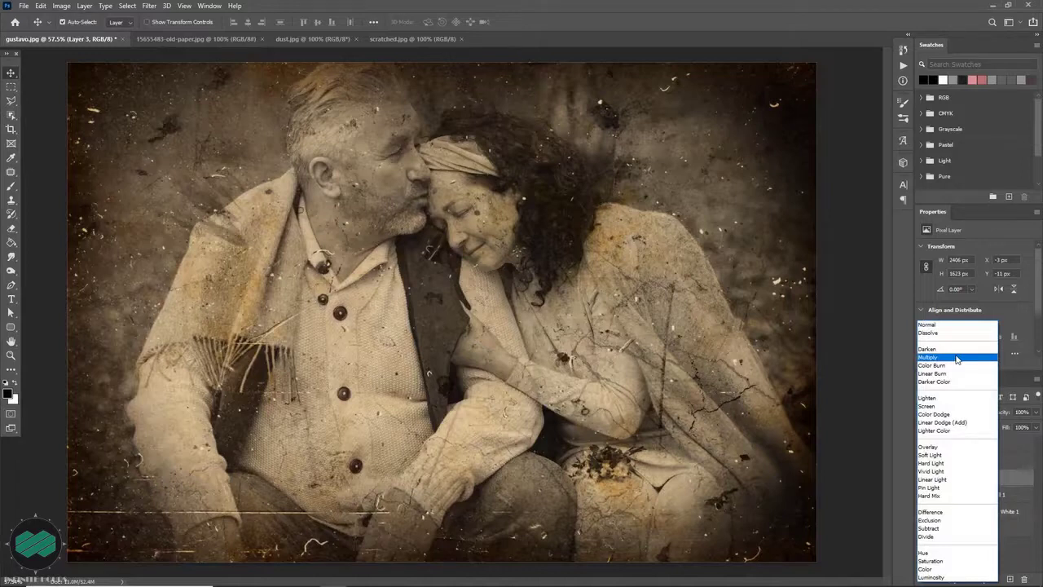
click(957, 359)
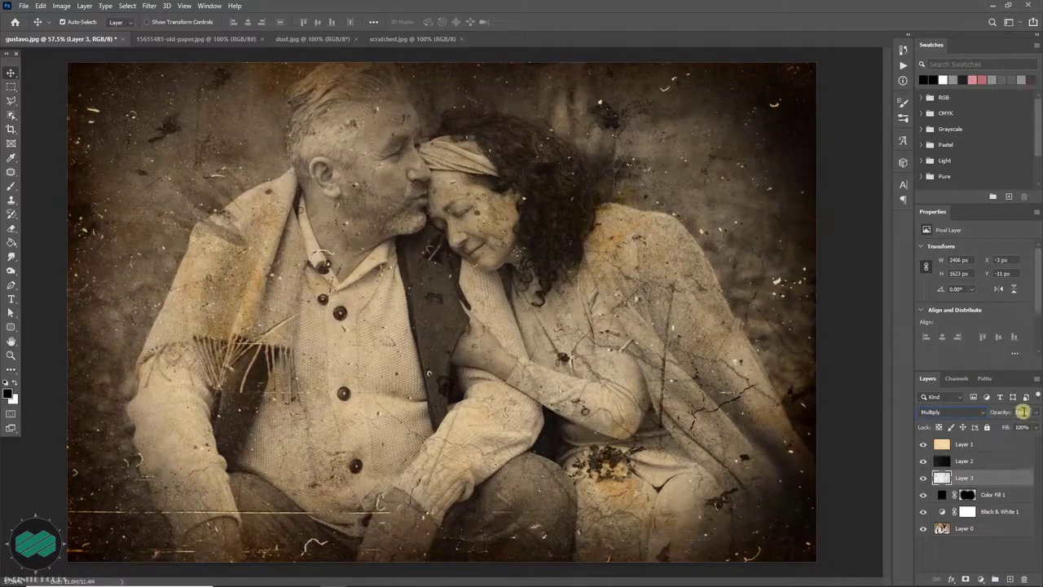
text(80)
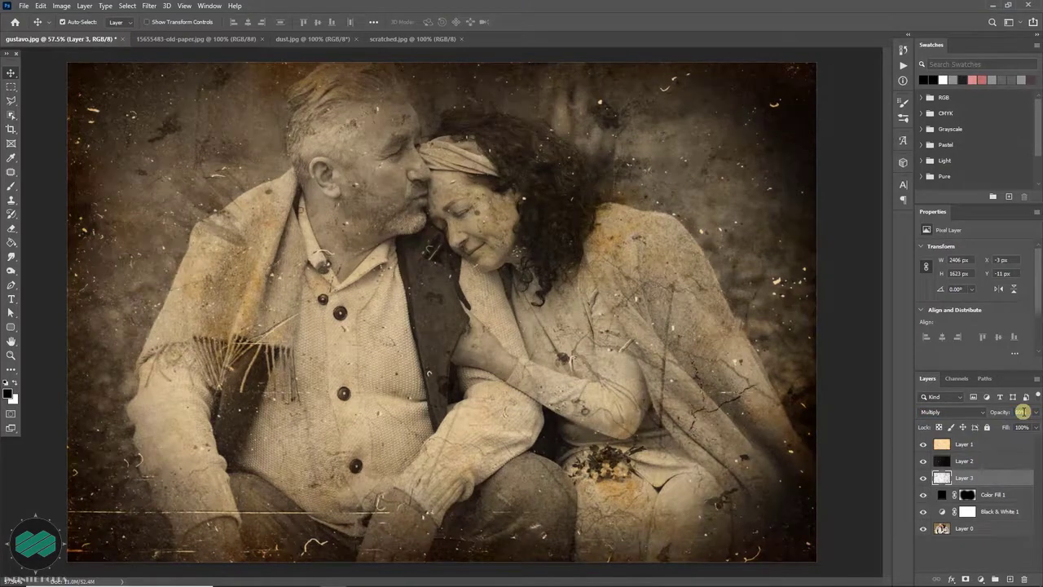
drag(1023, 411, 1011, 416)
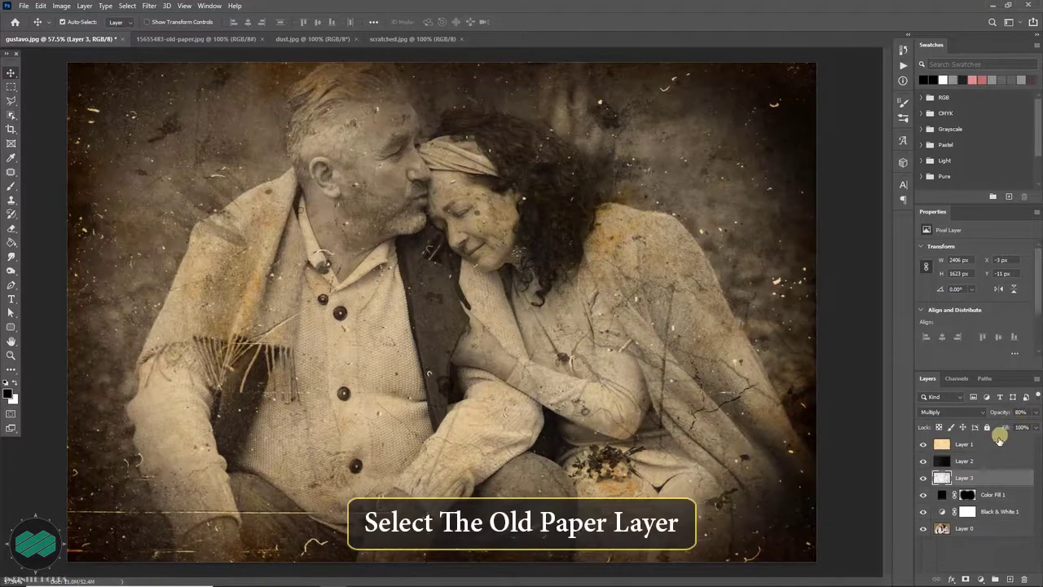
Step: Burn darker patches into Layer 1's paper texture using the Burn tool at Shadows, 30% exposure
click(987, 444)
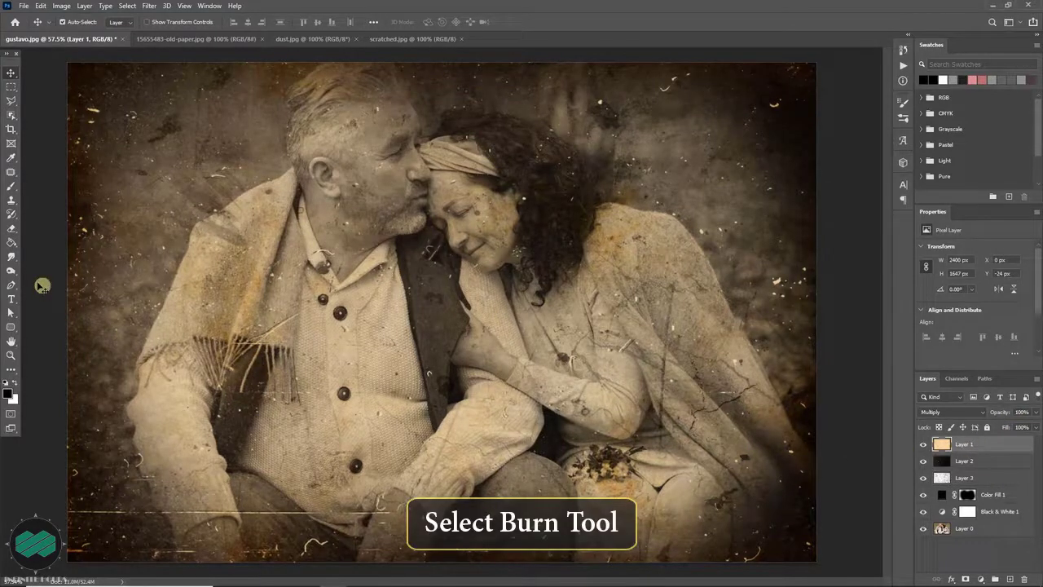
click(11, 271)
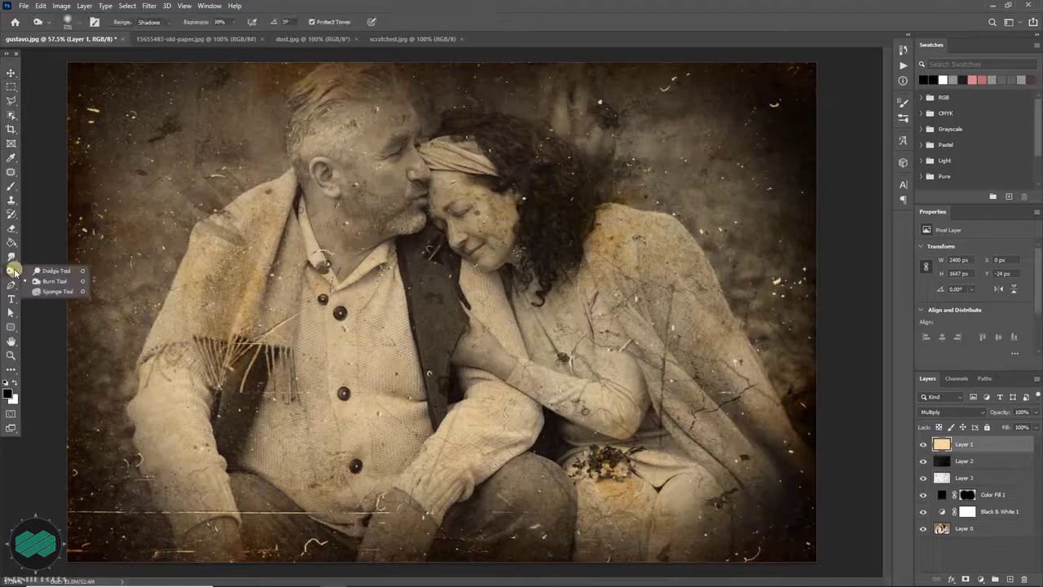
click(58, 281)
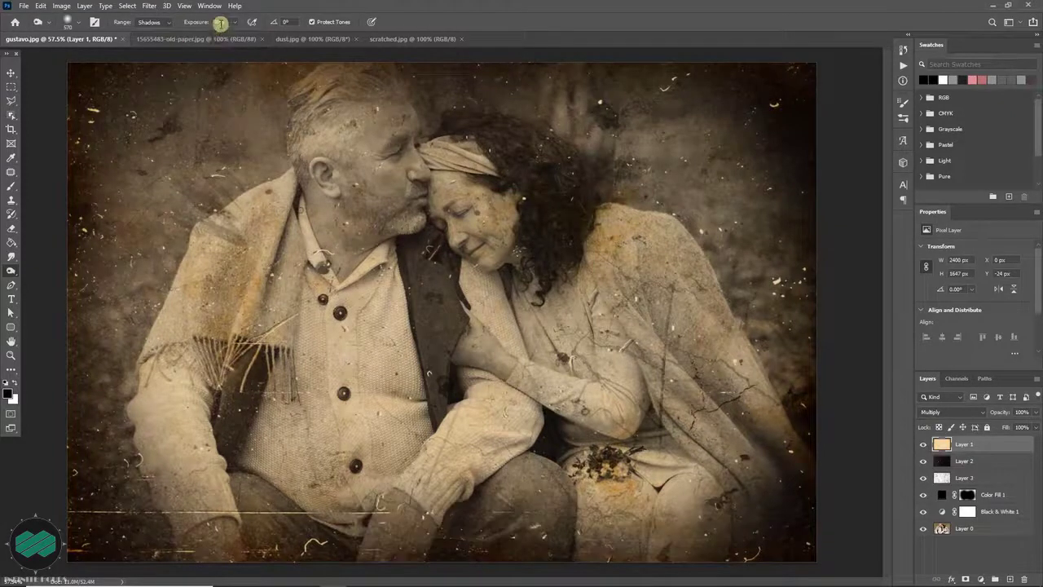
mouse_move(232, 55)
mouse_down()
mouse_move(175, 117)
mouse_move(293, 149)
mouse_move(256, 251)
mouse_move(220, 277)
mouse_move(233, 302)
mouse_move(163, 443)
mouse_move(203, 500)
mouse_move(357, 462)
mouse_move(408, 506)
mouse_move(430, 498)
mouse_move(399, 521)
mouse_move(513, 424)
mouse_move(603, 403)
mouse_move(636, 411)
mouse_move(709, 378)
mouse_move(780, 373)
mouse_move(769, 403)
mouse_move(610, 233)
mouse_move(626, 232)
mouse_move(466, 163)
mouse_move(345, 203)
mouse_move(326, 277)
mouse_move(373, 332)
mouse_up()
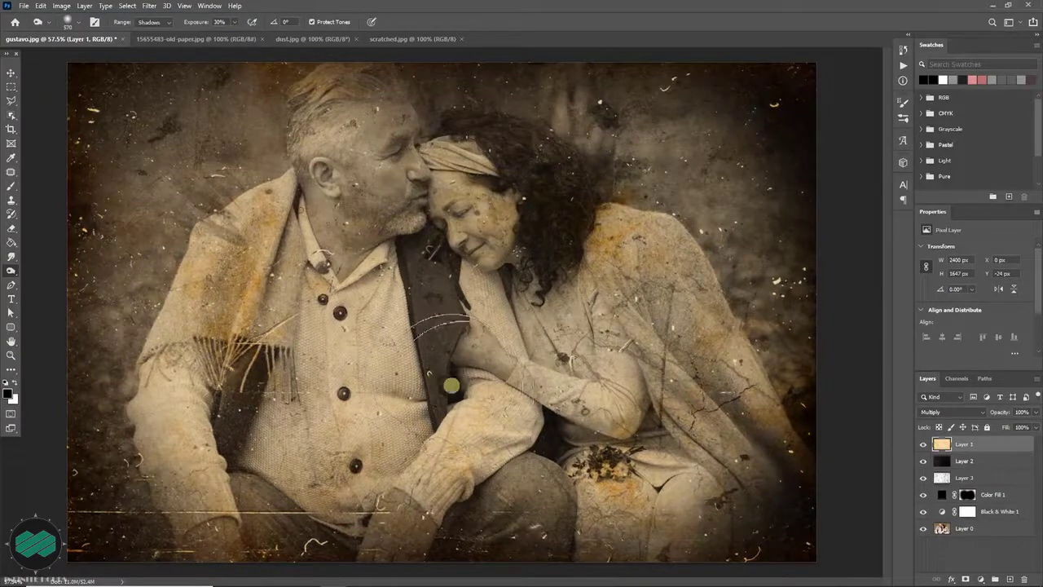
key(v)
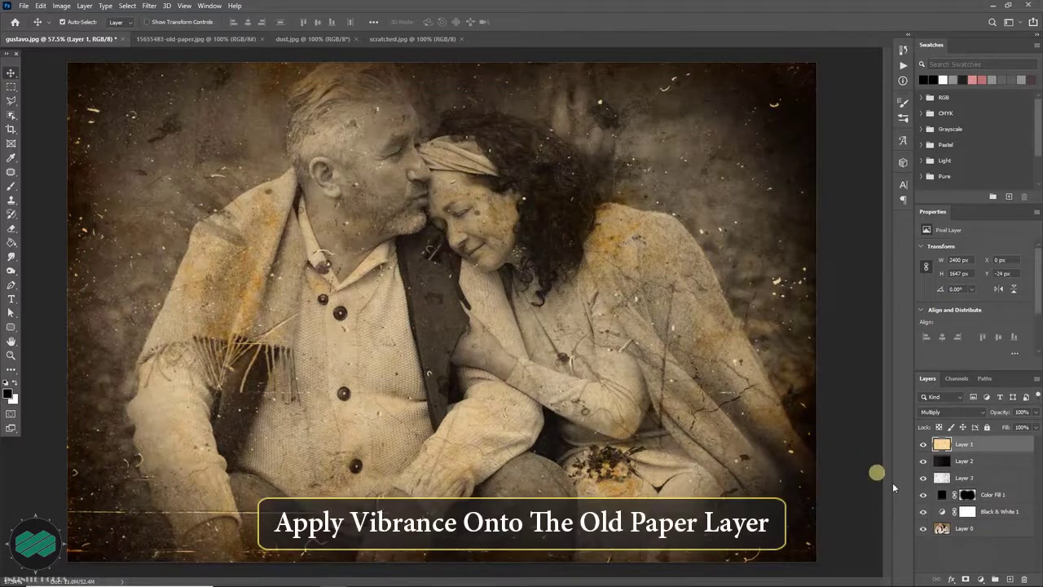
Step: Add a Vibrance adjustment clipped to Layer 1 with Vibrance -38 and Saturation +16
click(981, 580)
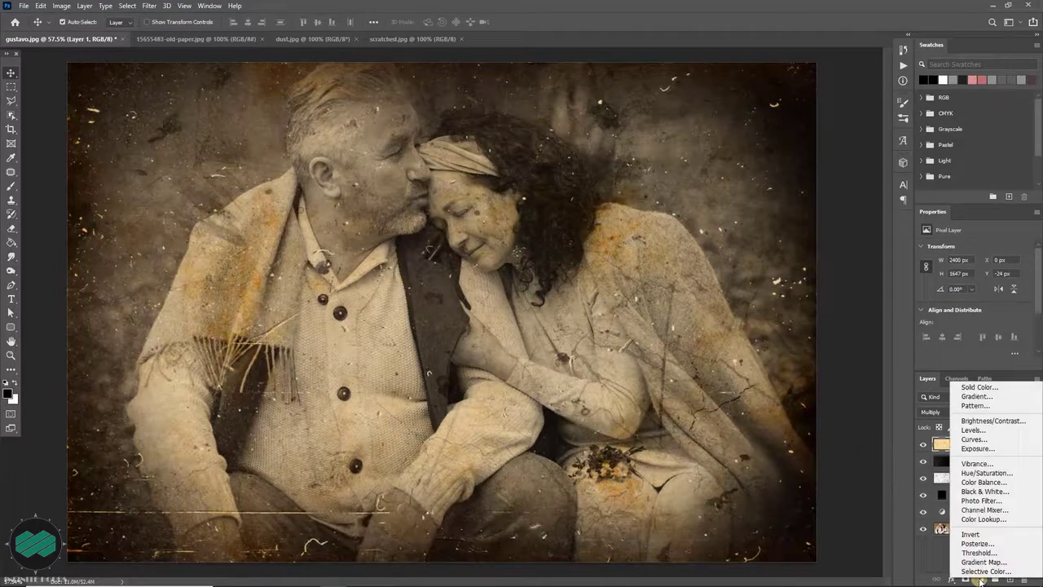
click(978, 464)
click(961, 364)
drag(978, 282, 976, 283)
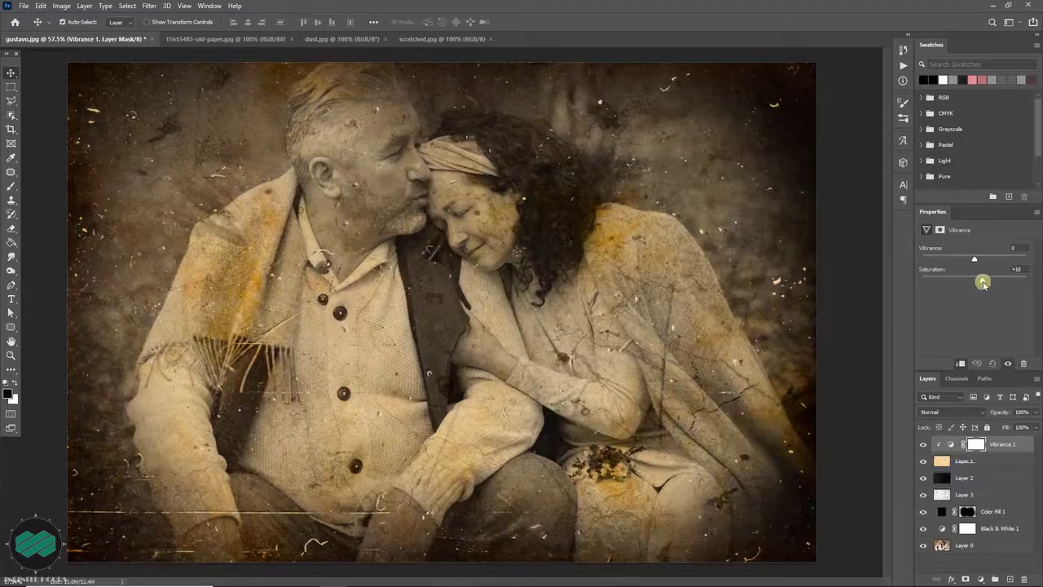
click(975, 260)
drag(967, 263, 955, 265)
Step: Toggle Vibrance 1 off and on to compare, then select all layers down to Layer 0
click(1008, 364)
click(1008, 363)
click(1008, 364)
click(1008, 364)
click(990, 549)
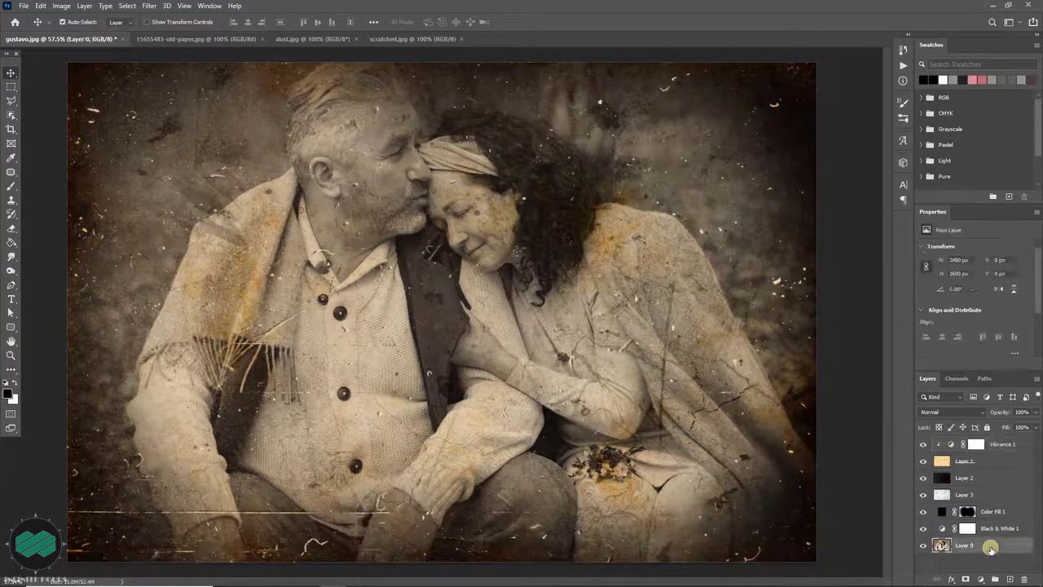
Step: Stamp all layers into a merged Layer 4 and hide the effect layers beneath it
shift+click(1025, 445)
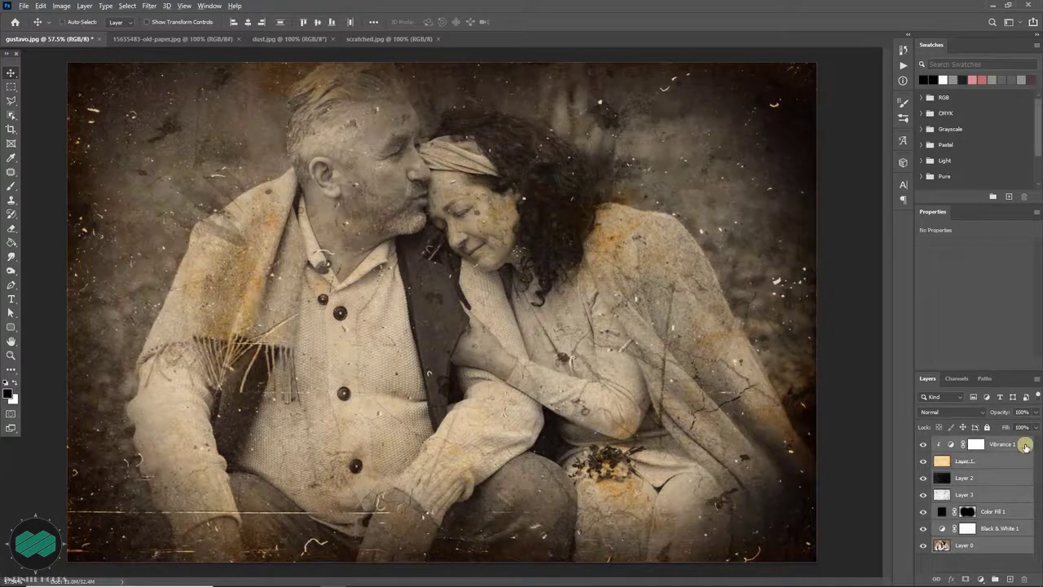
key(ctrl+shift+alt+e)
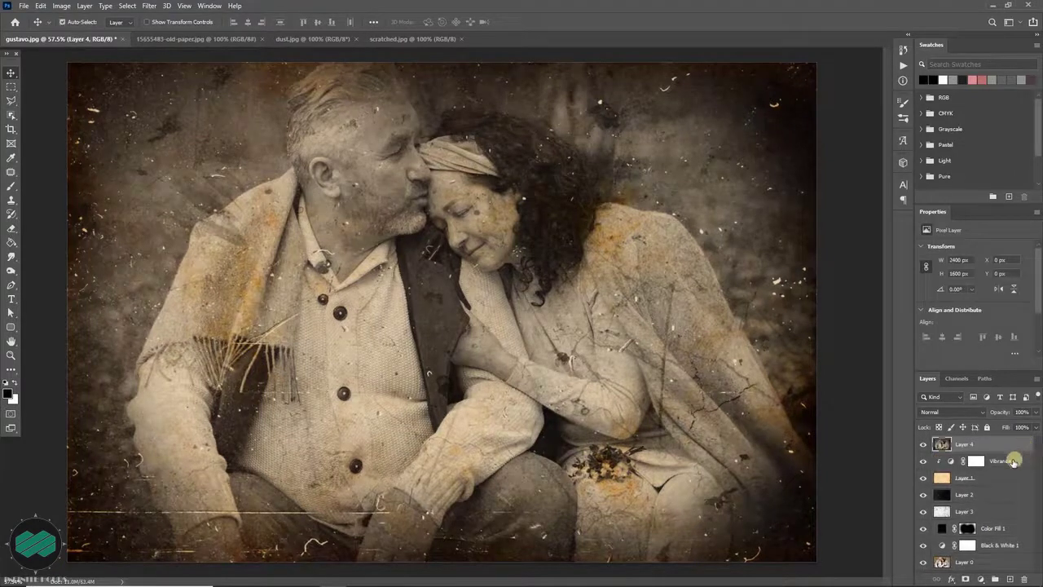
click(924, 479)
drag(924, 494, 923, 546)
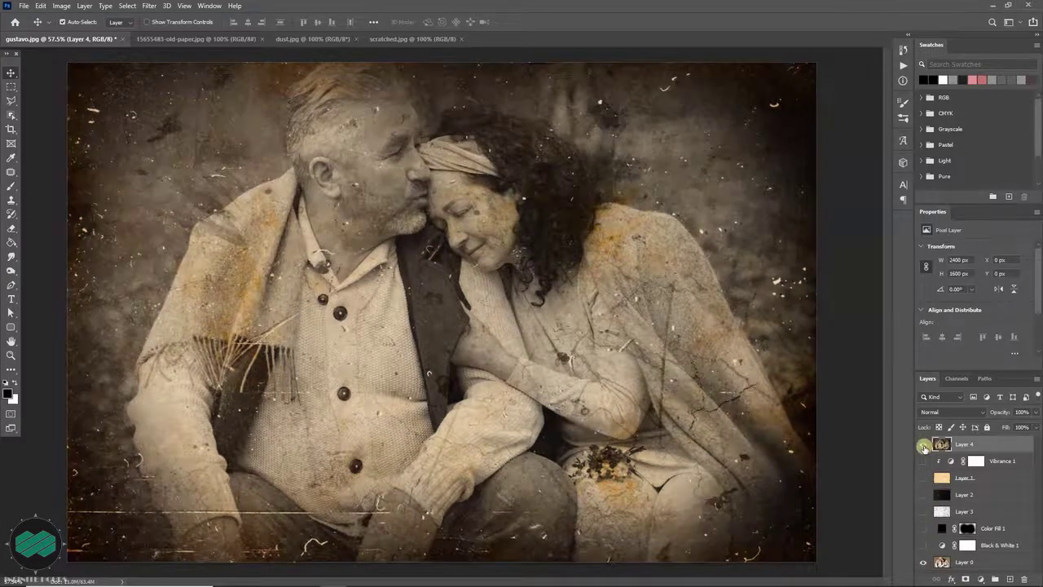
Step: Toggle Layer 4's visibility to compare the sepia composite against the original colour photo
click(923, 444)
click(923, 445)
click(923, 445)
click(924, 445)
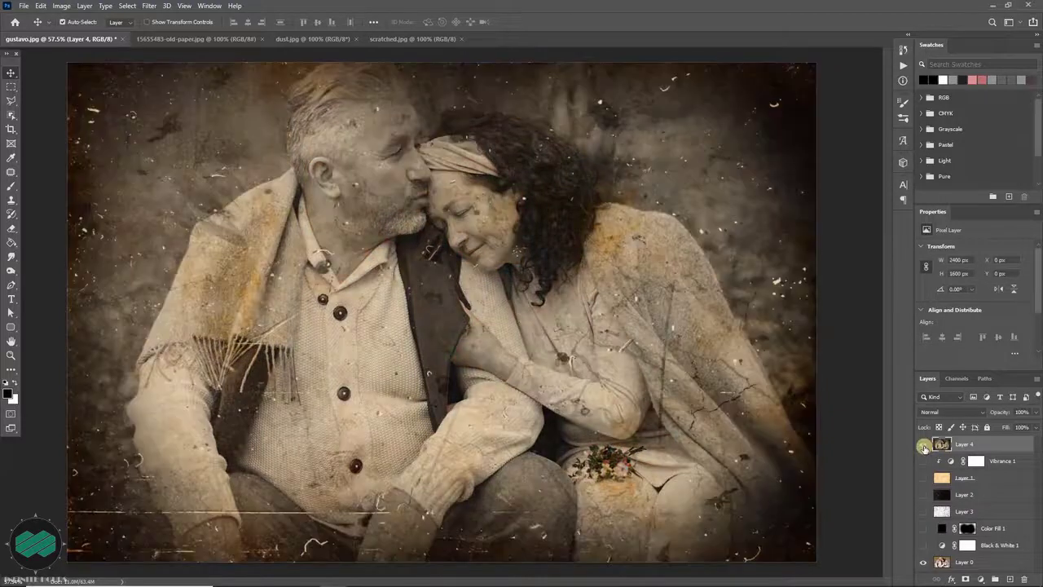